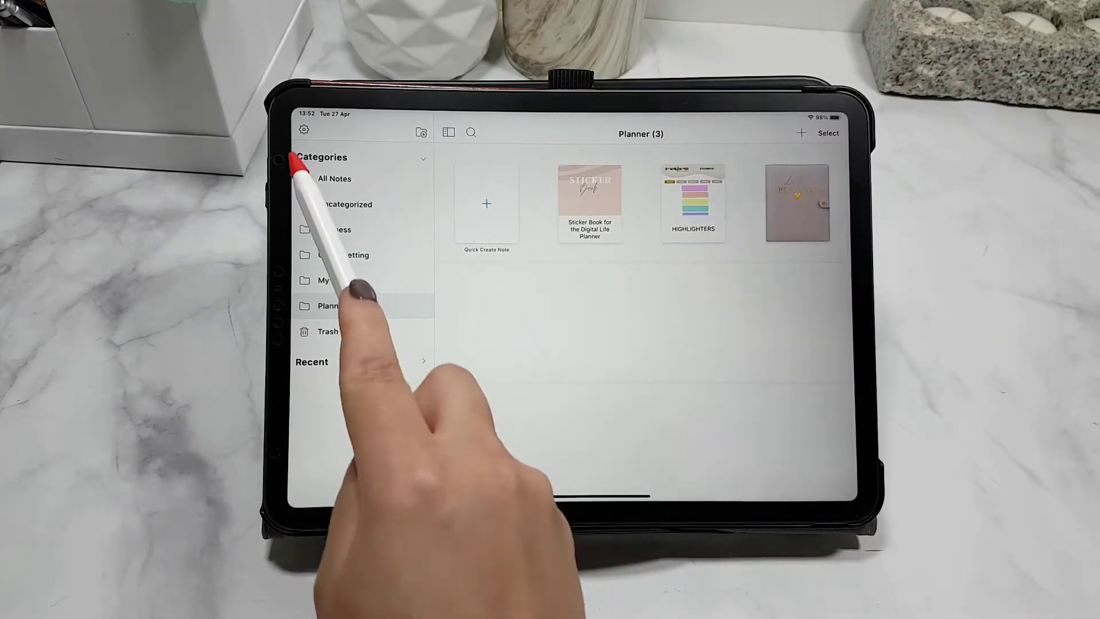
- Open Noteshelf's Settings and go to the Cloud & Backup page
{"action": "left_click", "coordinate": [304, 129]}
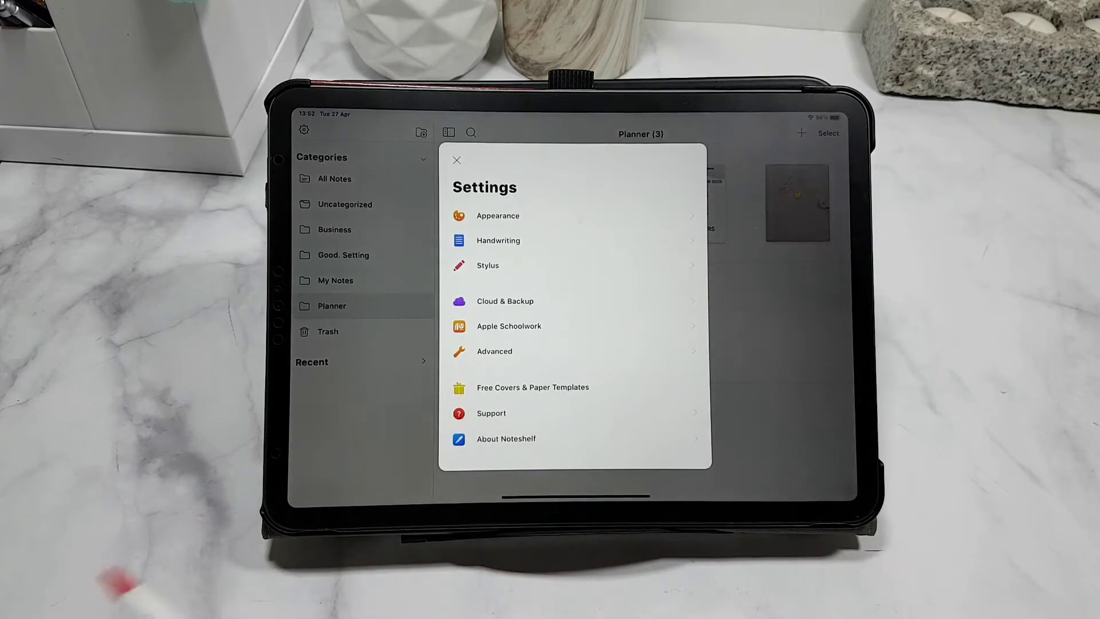
{"action": "left_click", "coordinate": [515, 303]}
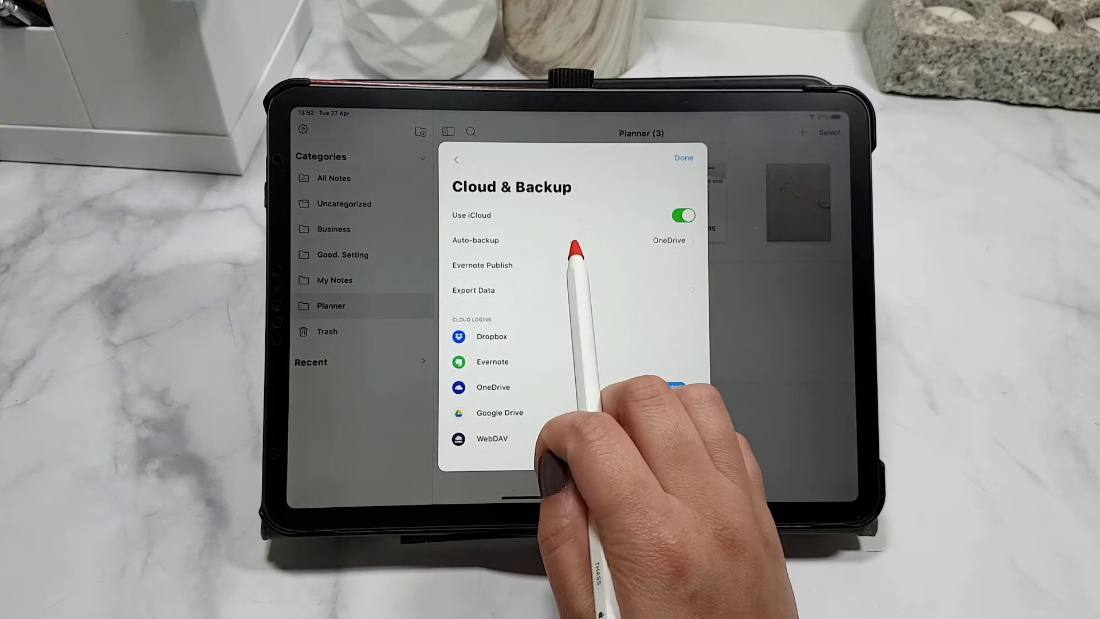
- Add the Planner notebook HIGHLIGHTERS to OneDrive auto-backup, then close the backup settings
{"action": "left_click", "coordinate": [575, 242]}
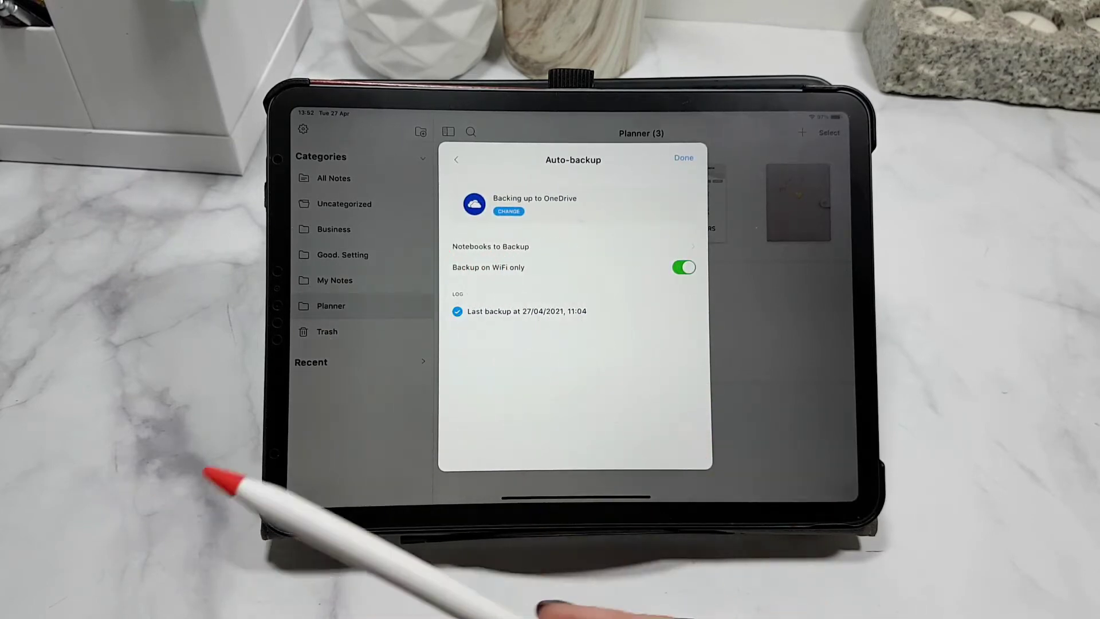
{"action": "left_click", "coordinate": [617, 246]}
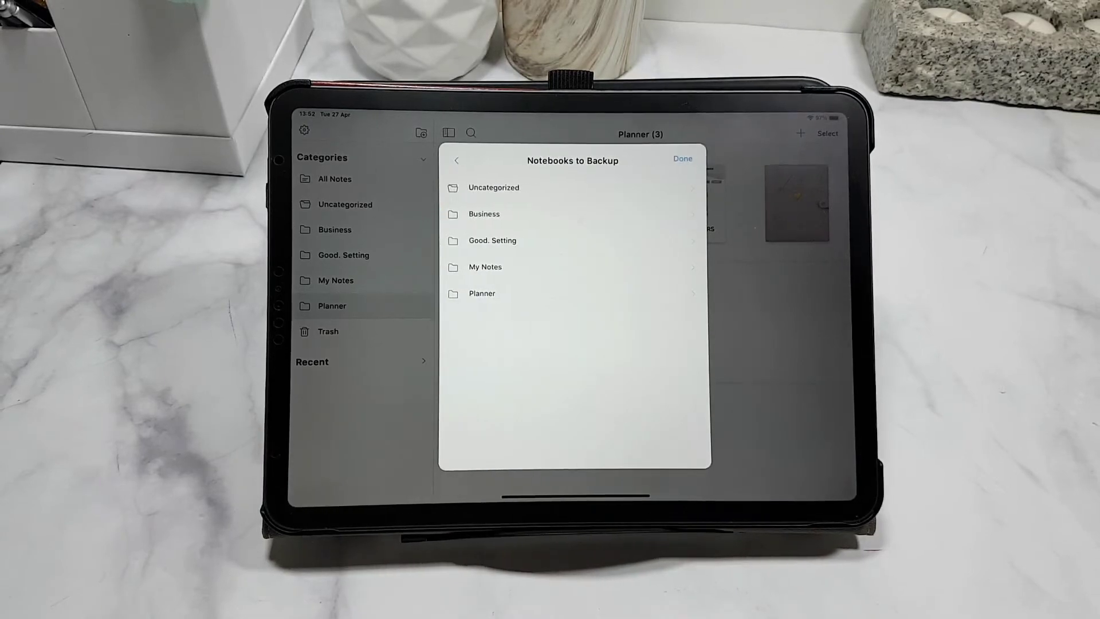
{"action": "left_click", "coordinate": [464, 293]}
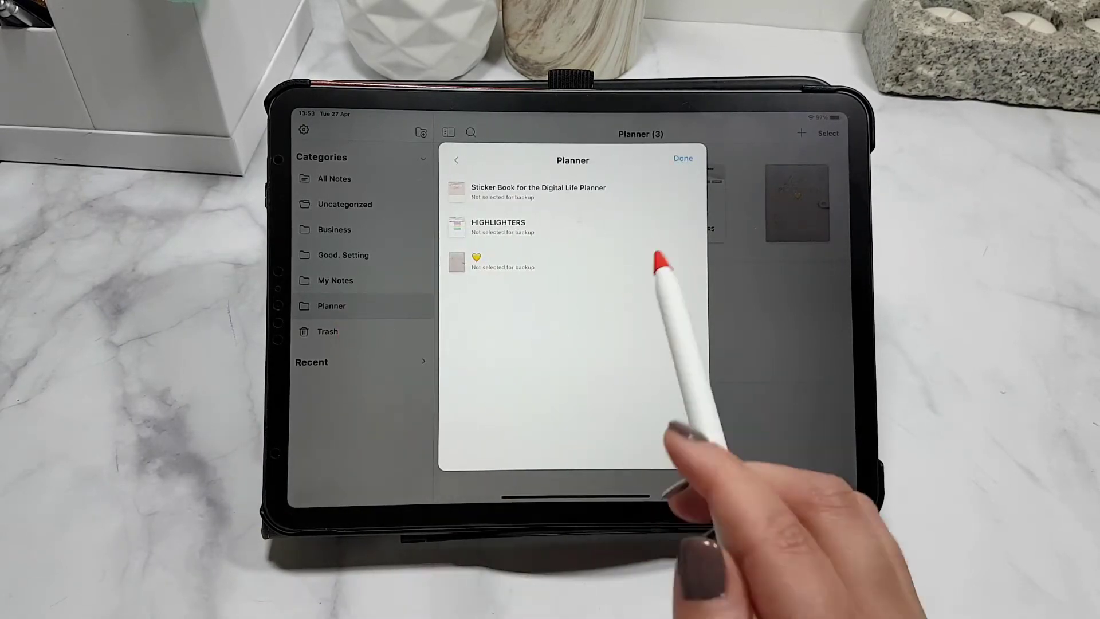
{"action": "left_click", "coordinate": [646, 225]}
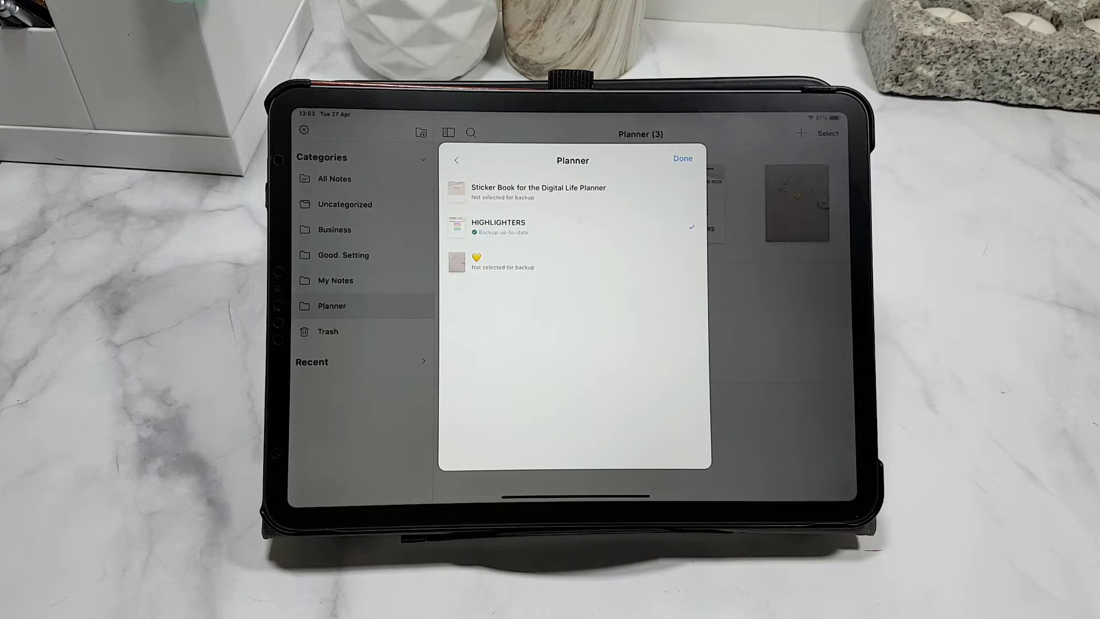
{"action": "left_click", "coordinate": [457, 160]}
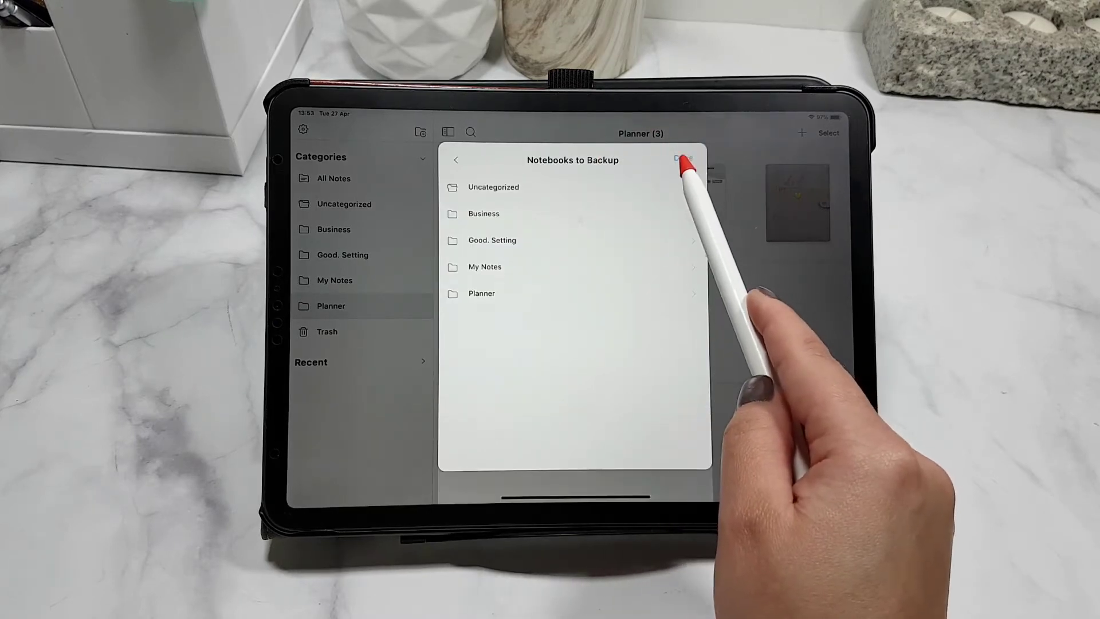
{"action": "left_click", "coordinate": [682, 158]}
{"action": "left_click", "coordinate": [303, 129]}
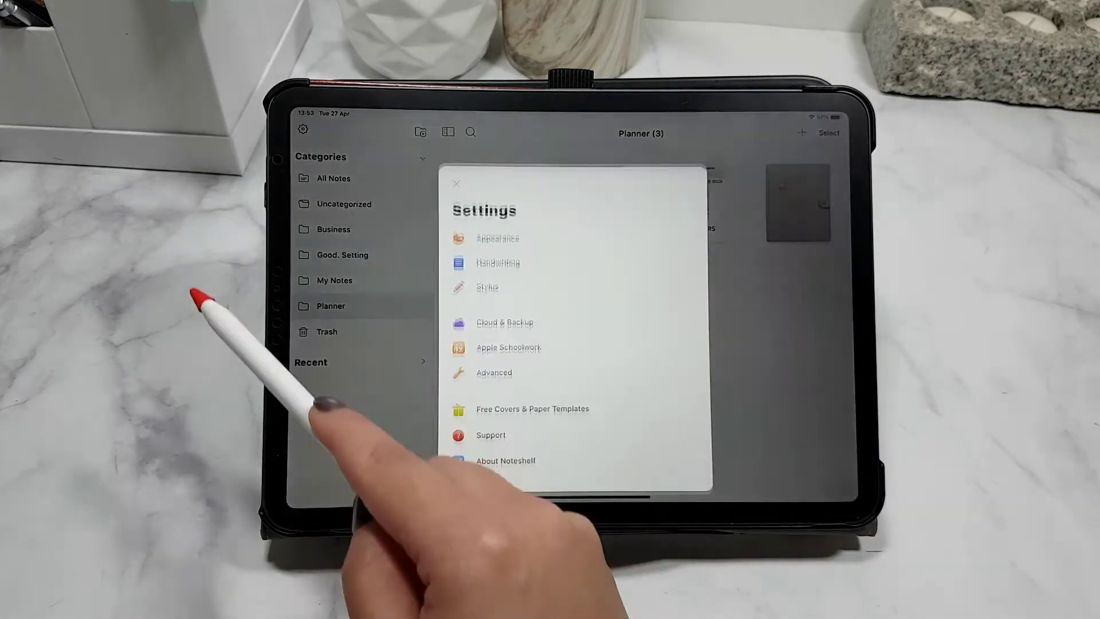
{"action": "left_click", "coordinate": [460, 301]}
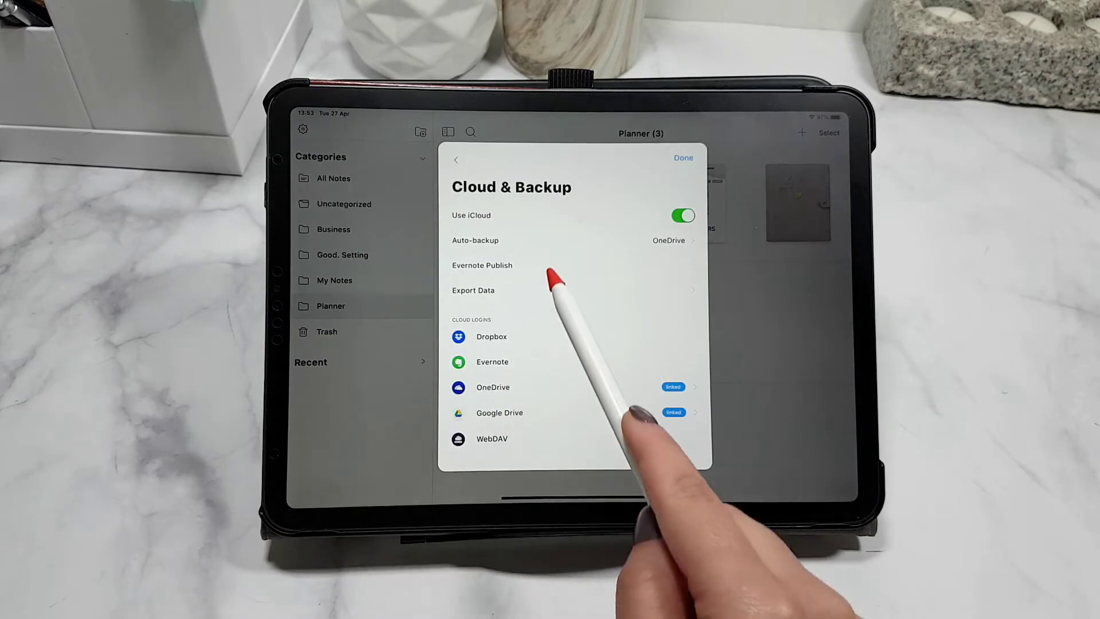
{"action": "left_click", "coordinate": [550, 240]}
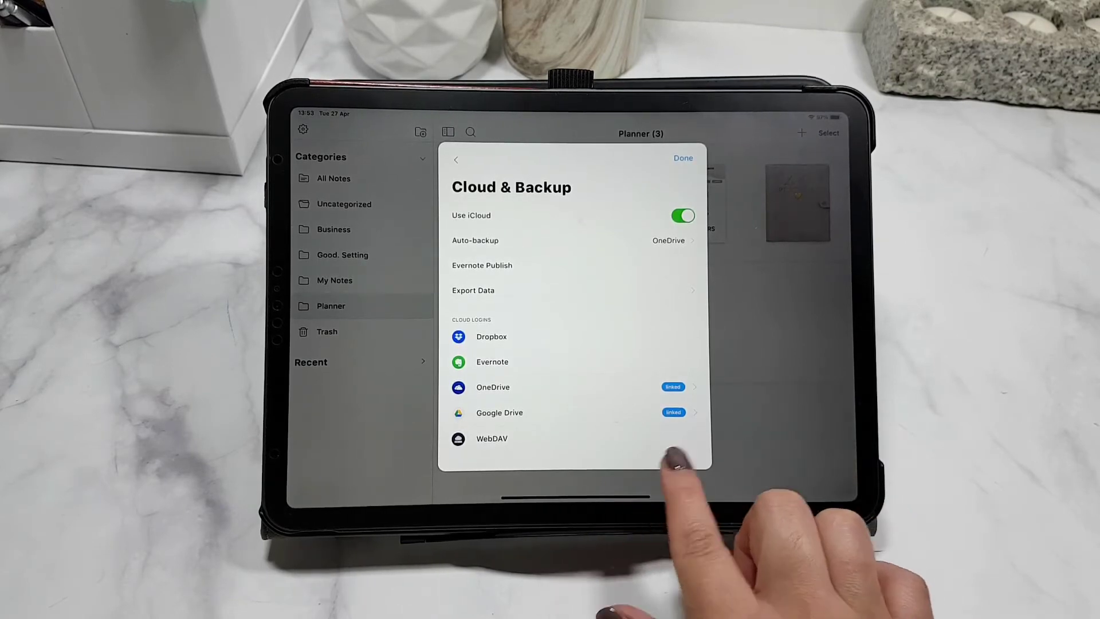
- Leave Noteshelf and open the iCloud page under the Apple ID in iPadOS Settings
{"action": "left_click", "coordinate": [683, 158]}
{"action": "left_click_drag", "start_coordinate": [590, 498], "coordinate": [586, 459]}
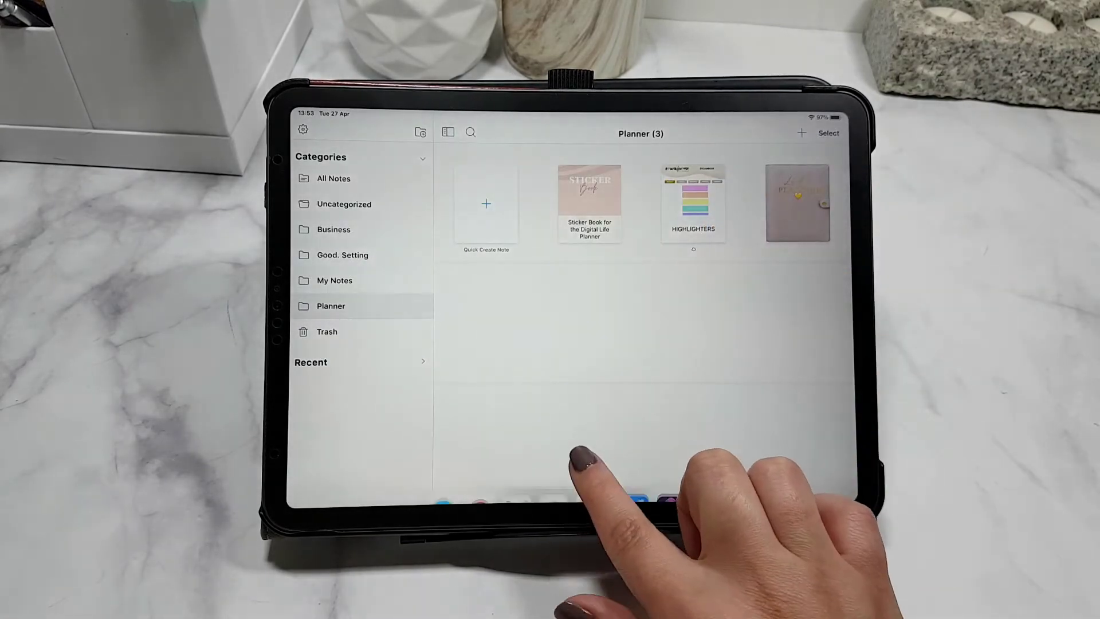
{"action": "left_click", "coordinate": [703, 470]}
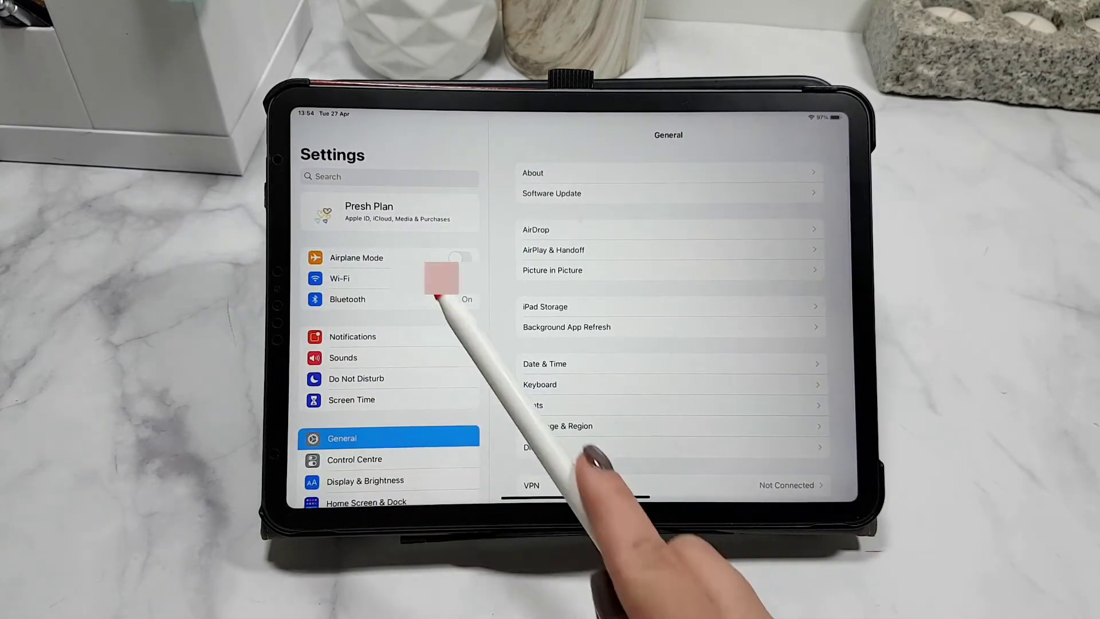
{"action": "left_click", "coordinate": [413, 211]}
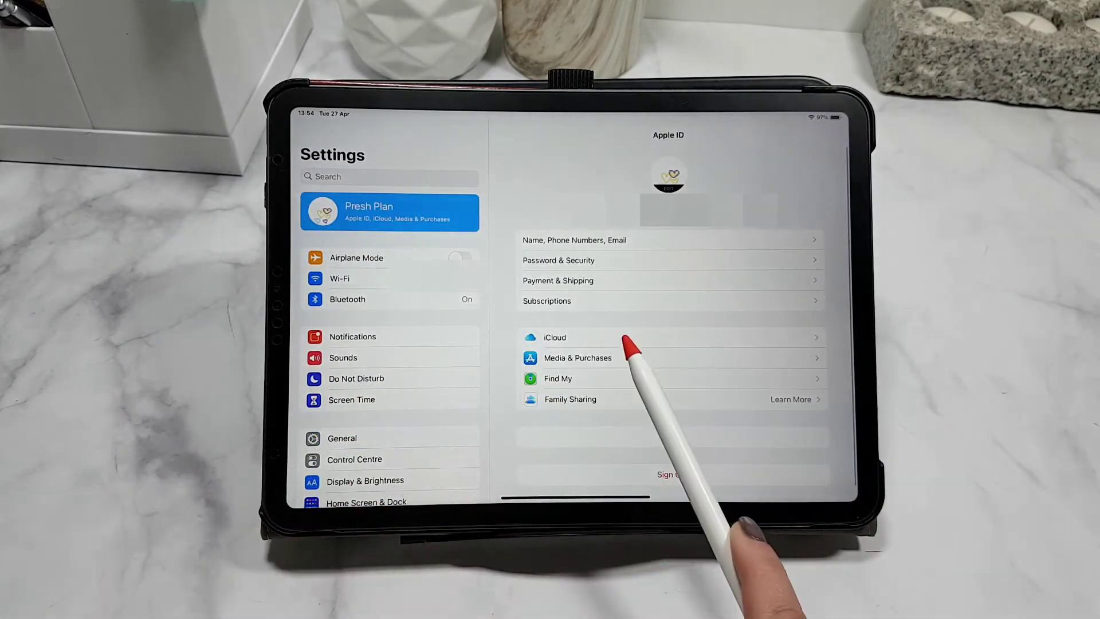
{"action": "left_click", "coordinate": [626, 337]}
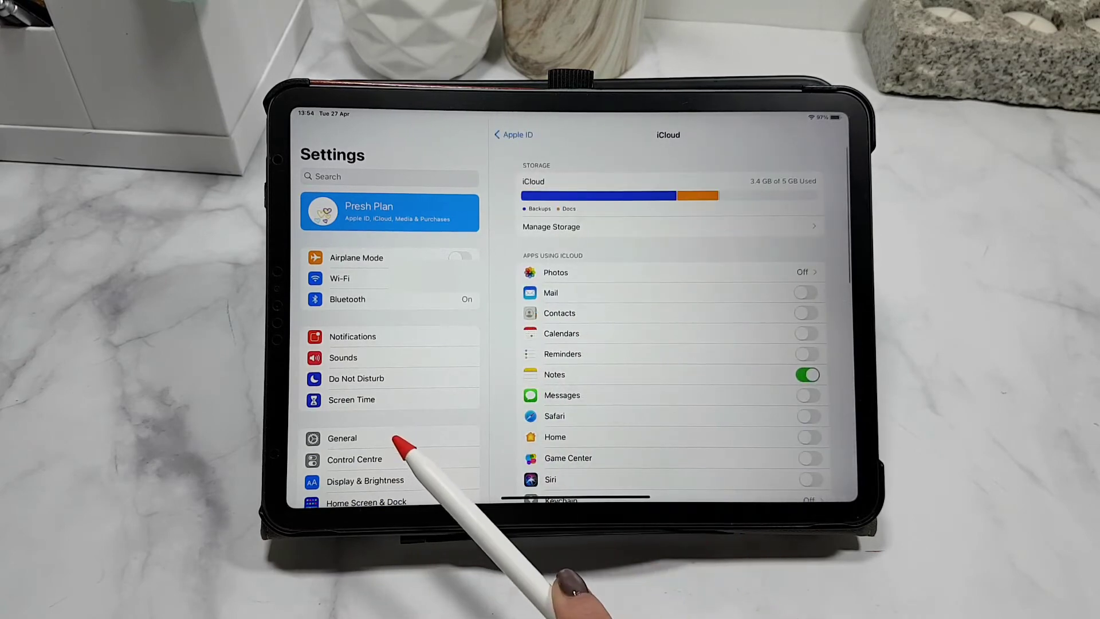
{"action": "scroll", "coordinate": [662, 411], "scroll_direction": "down", "scroll_amount": 5}
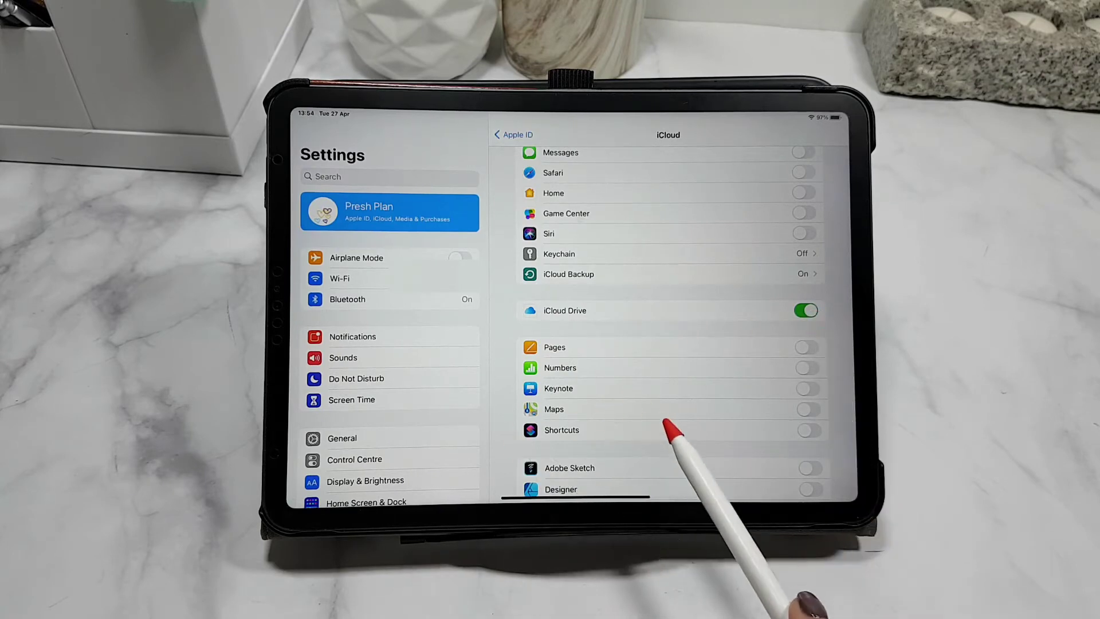
{"action": "scroll", "coordinate": [666, 423], "scroll_direction": "down", "scroll_amount": 10}
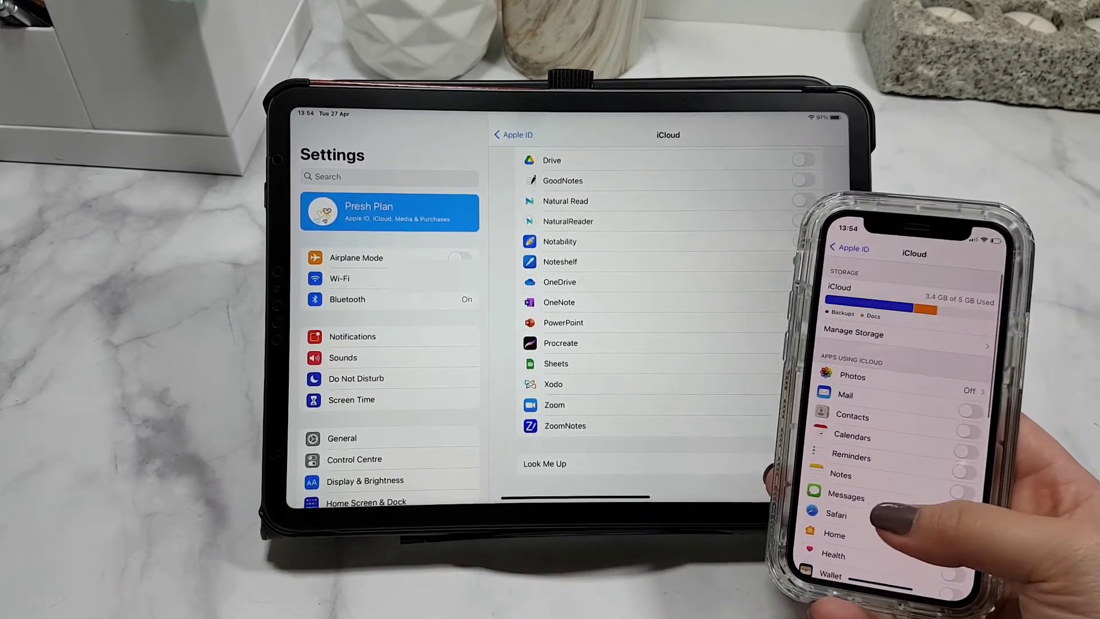
{"action": "scroll", "coordinate": [885, 387], "scroll_direction": "down", "scroll_amount": 5}
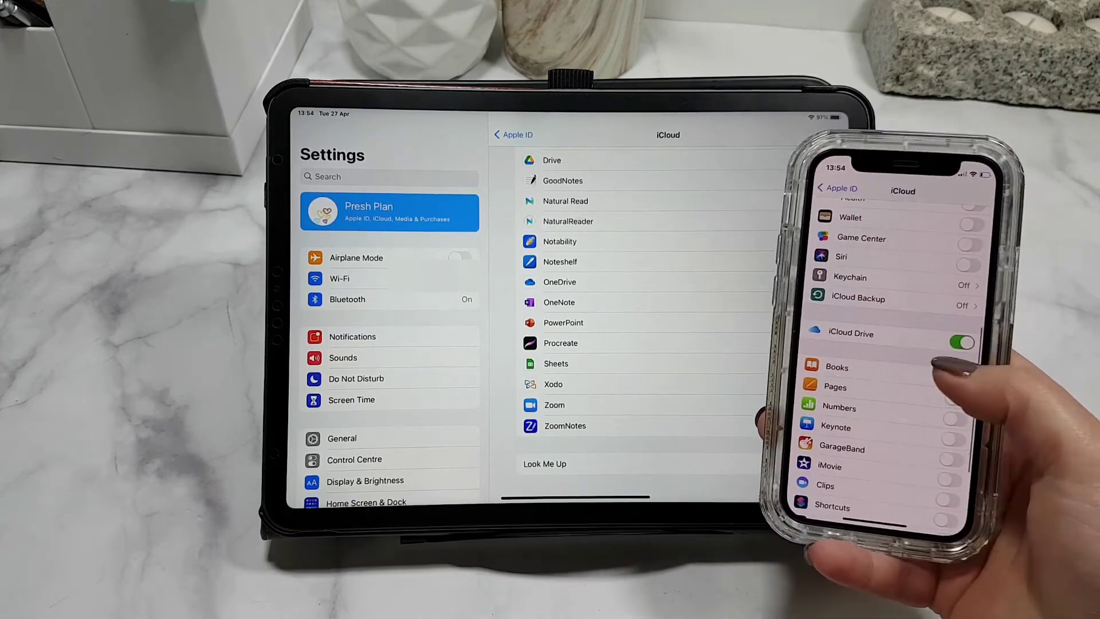
{"action": "scroll", "coordinate": [893, 360], "scroll_direction": "down", "scroll_amount": 3}
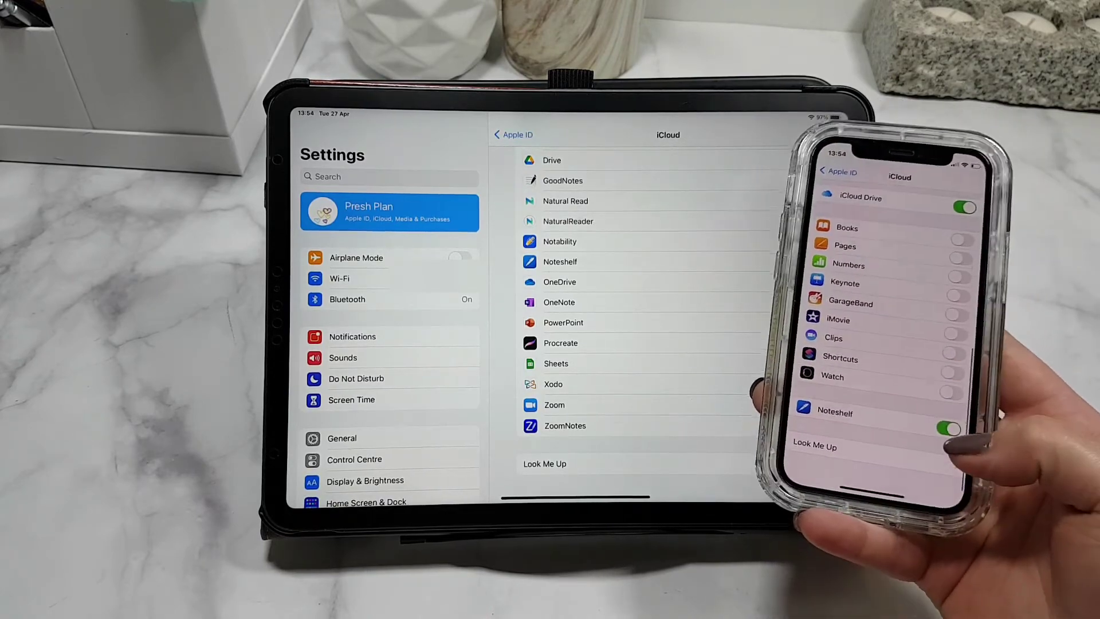
- Leave the iPhone's Settings and return to its home screen
{"action": "left_click_drag", "start_coordinate": [860, 494], "coordinate": [860, 387]}
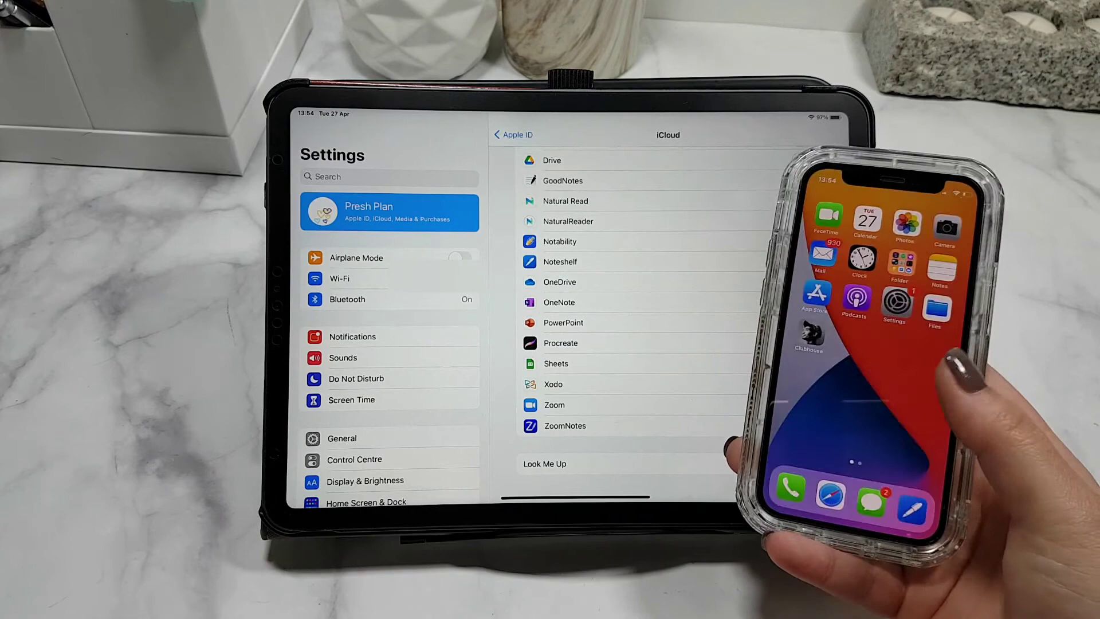
- Launch Noteshelf on the iPhone and check its Cloud & Backup settings
{"action": "left_click", "coordinate": [851, 533]}
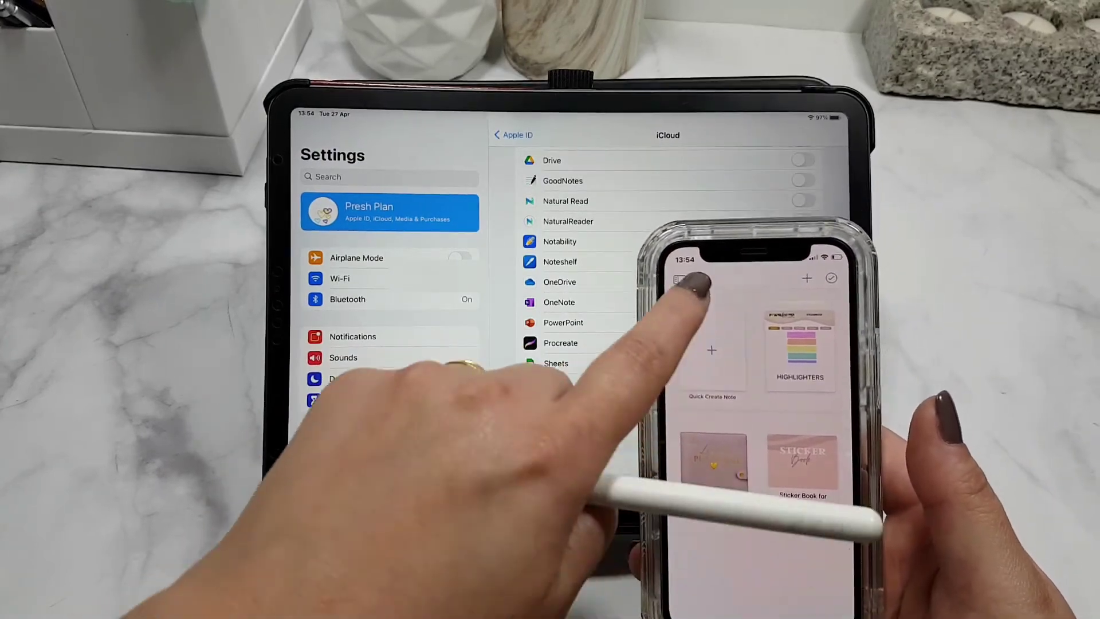
{"action": "left_click", "coordinate": [698, 282]}
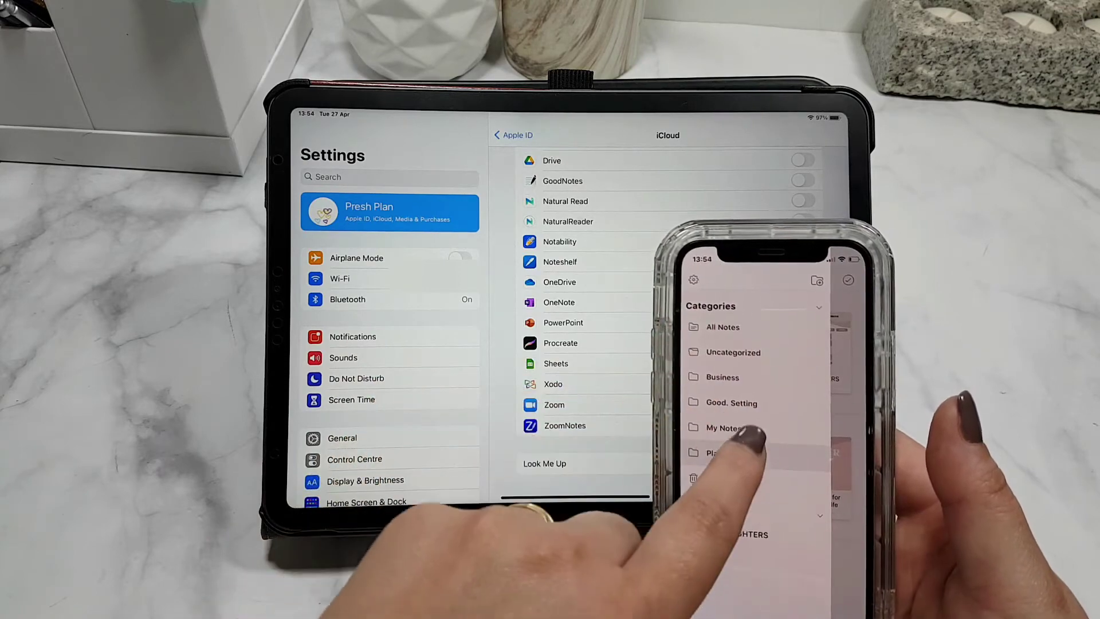
{"action": "left_click", "coordinate": [705, 271]}
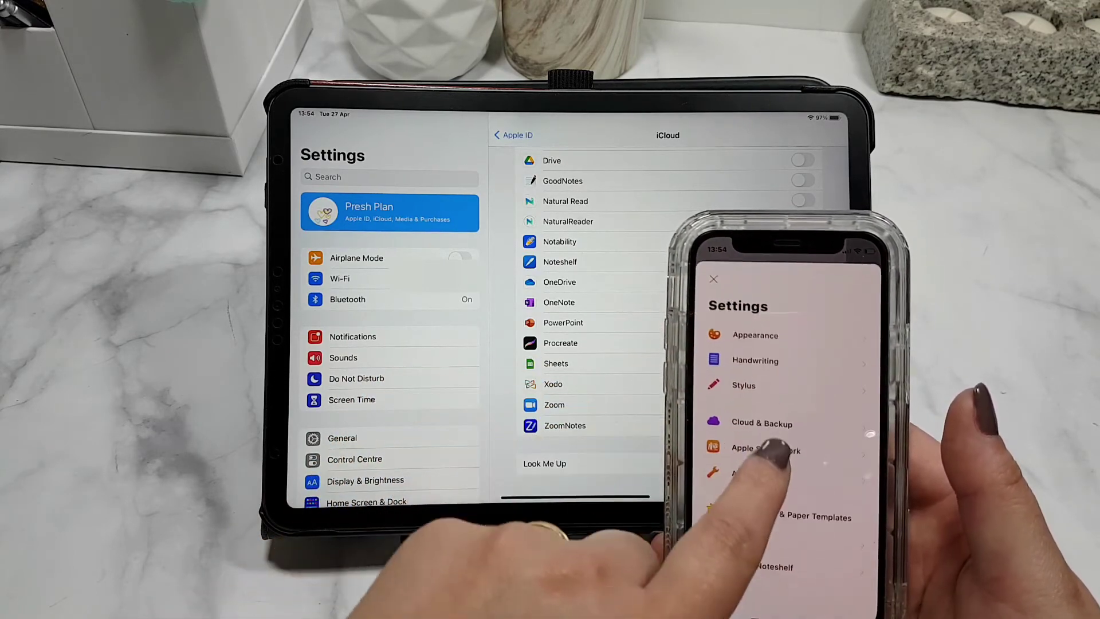
{"action": "left_click", "coordinate": [756, 404]}
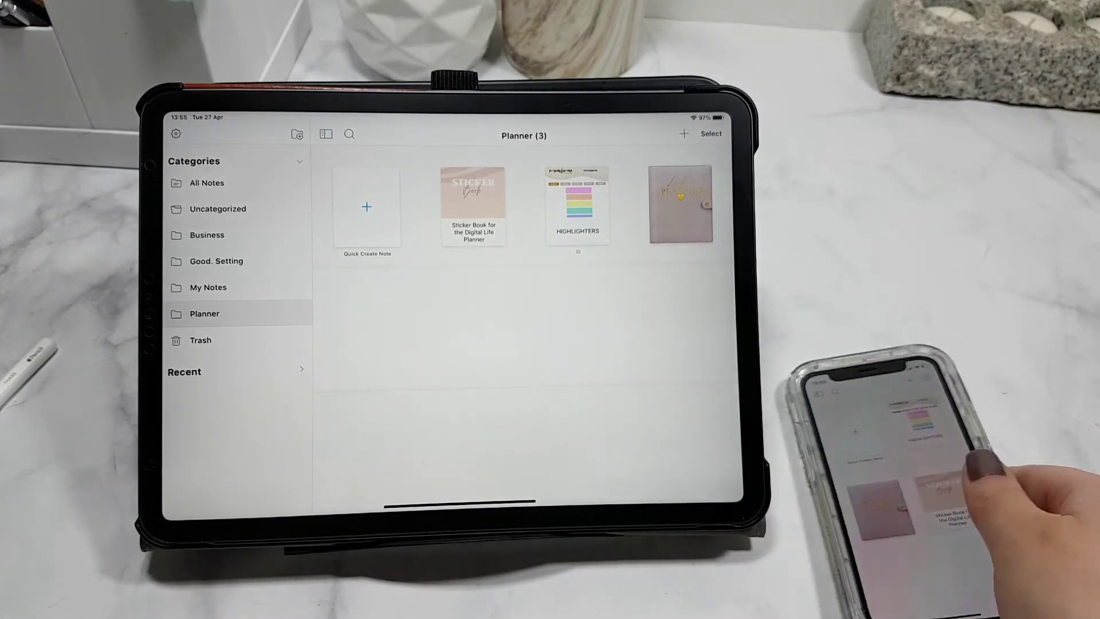
- Open HIGHLIGHTERS on the iPad, turn to a blank page, and draw a star
{"action": "left_click", "coordinate": [577, 204]}
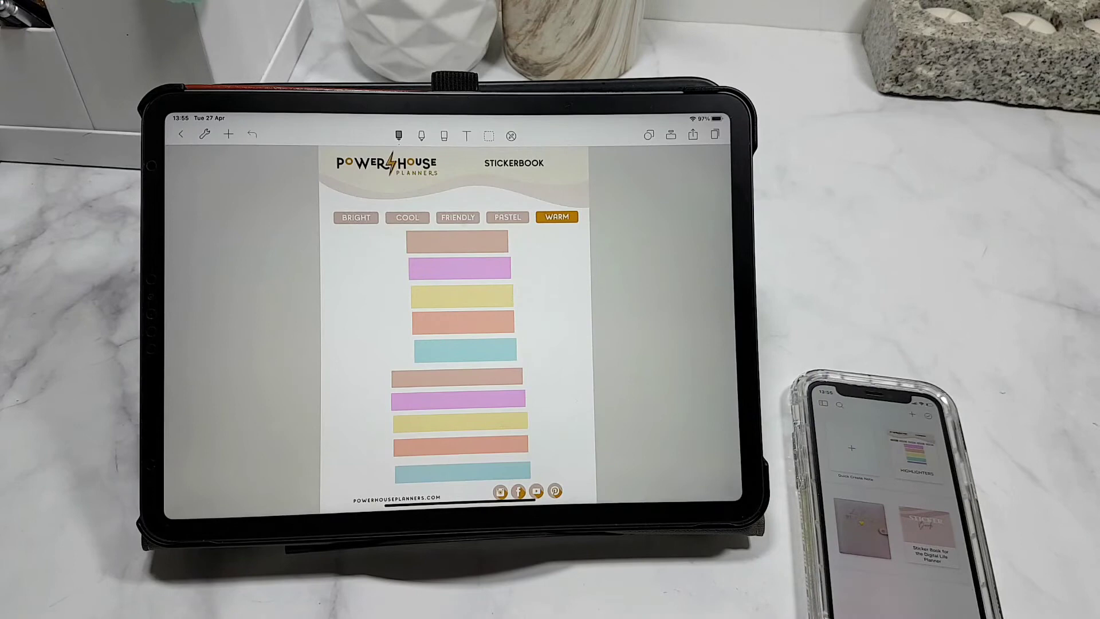
{"action": "left_click_drag", "start_coordinate": [552, 368], "coordinate": [315, 380]}
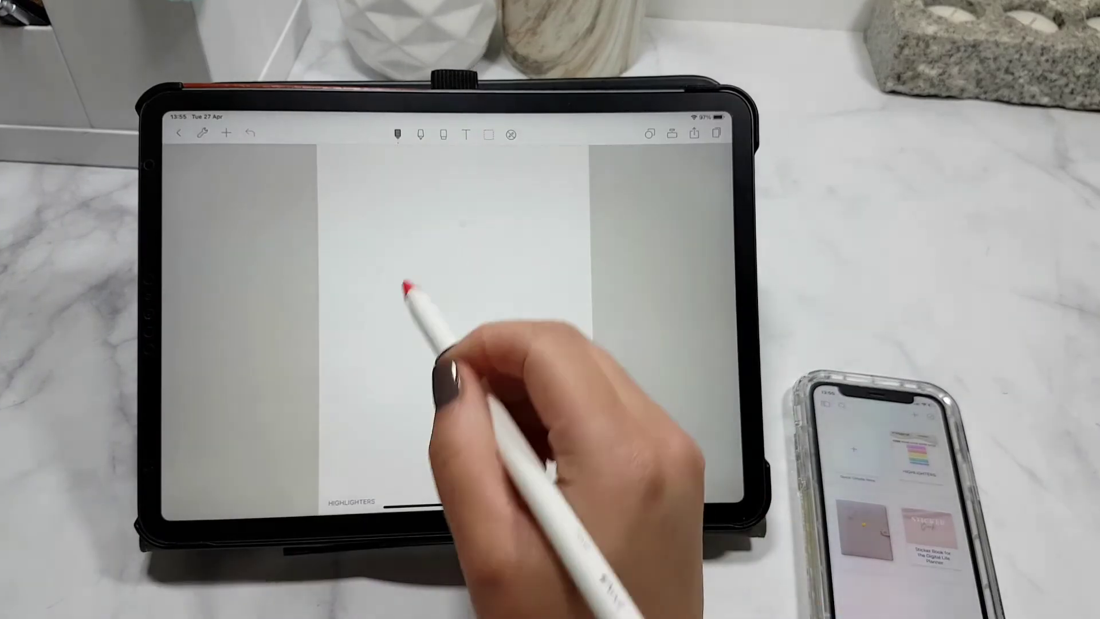
{"action": "mouse_move", "coordinate": [405, 327]}
{"action": "left_mouse_down"}
{"action": "mouse_move", "coordinate": [410, 290]}
{"action": "mouse_move", "coordinate": [412, 320]}
{"action": "left_mouse_up"}
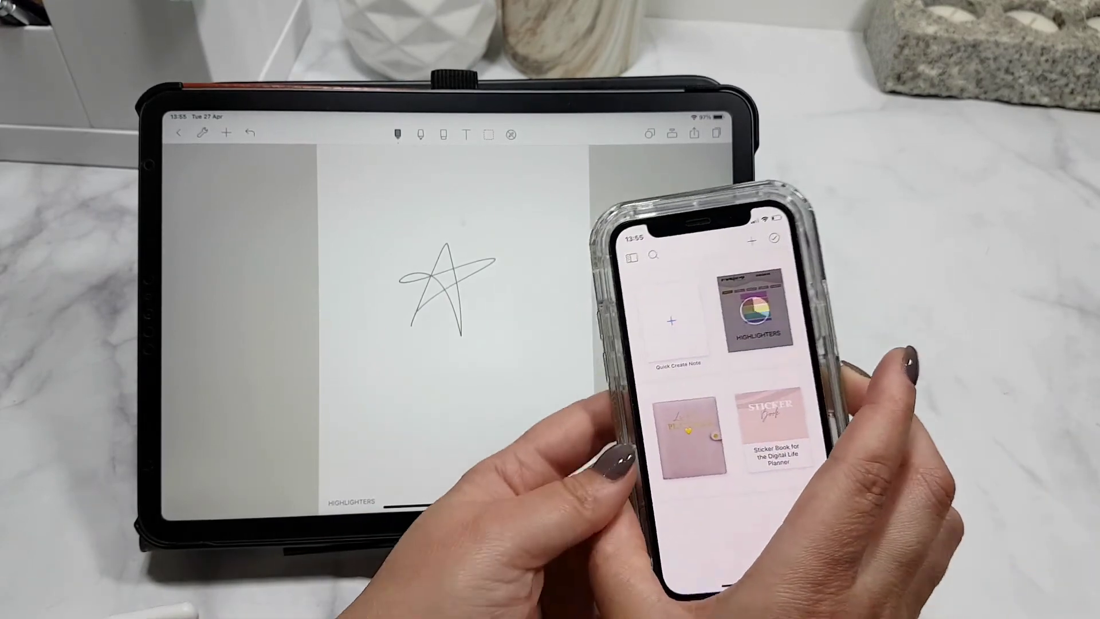
- View the synced star page in HIGHLIGHTERS on the iPhone, then check the star page's number
{"action": "left_click_drag", "start_coordinate": [736, 289], "coordinate": [726, 364]}
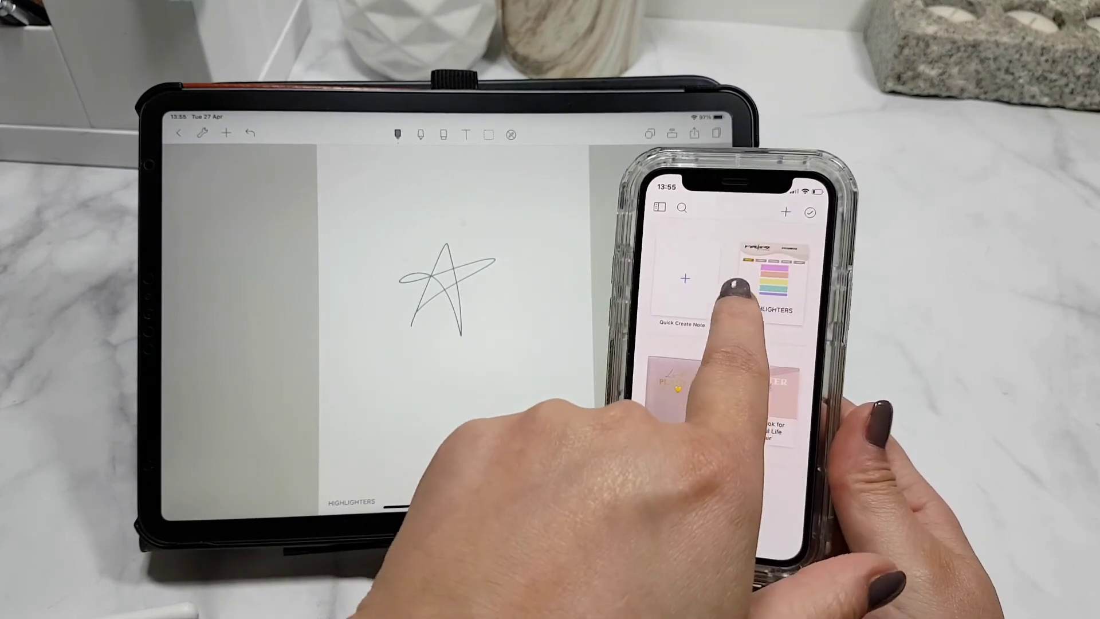
{"action": "left_click", "coordinate": [712, 346]}
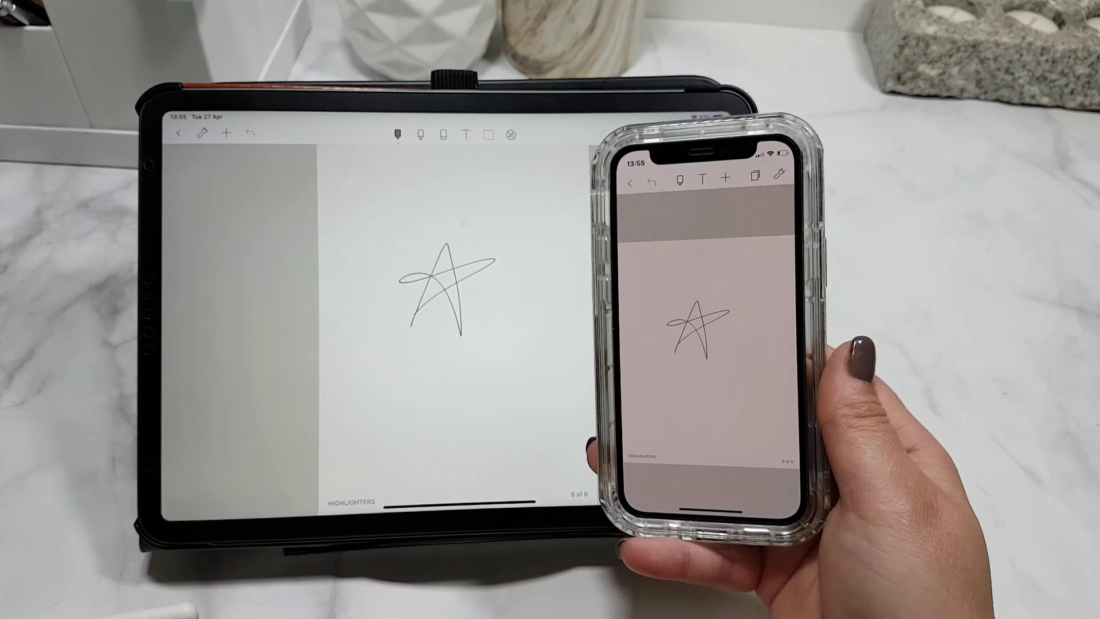
{"action": "left_click", "coordinate": [655, 189]}
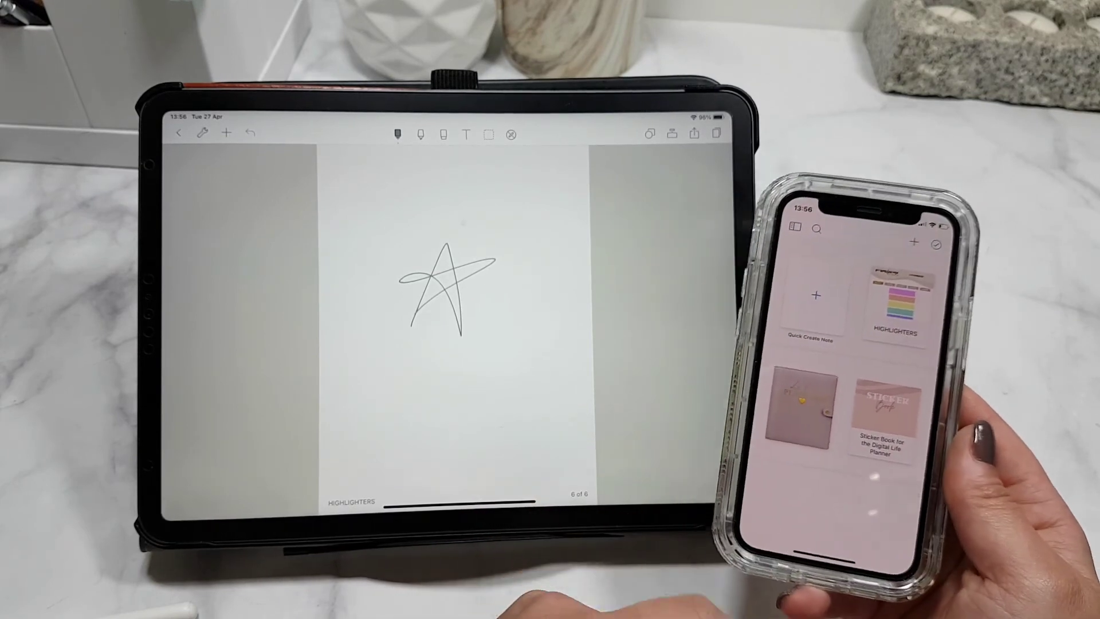
{"action": "left_click", "coordinate": [503, 465]}
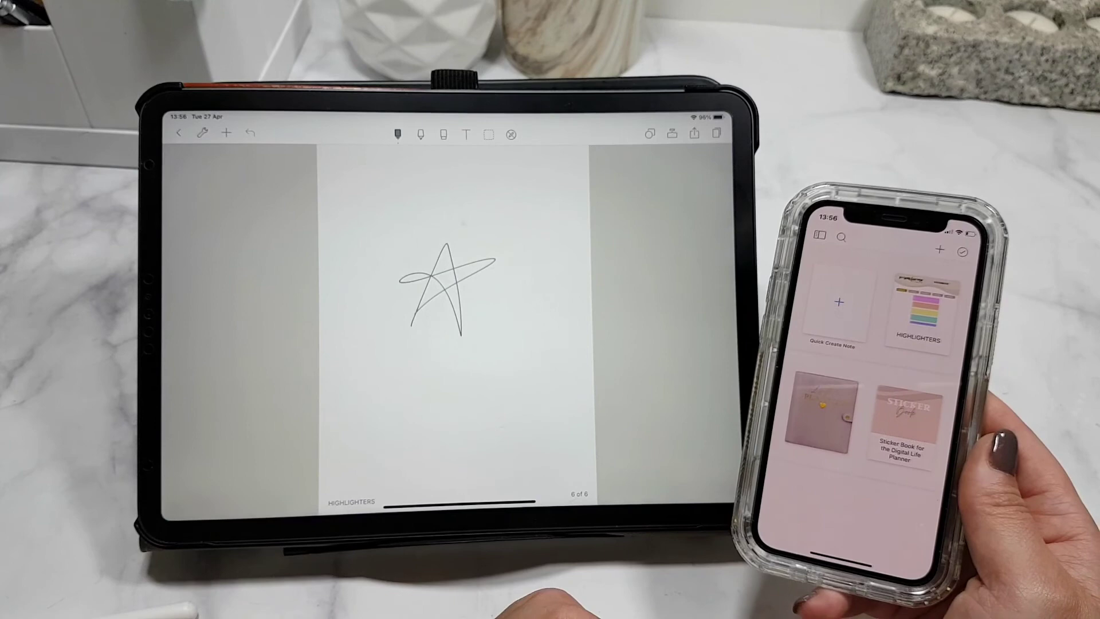